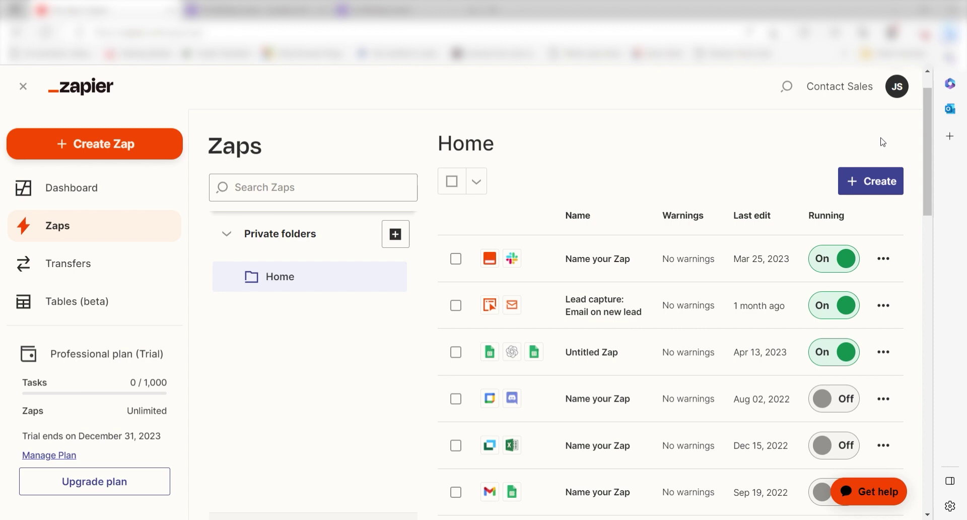
Create a new Zap with Google Forms 'New Form Response' as the trigger event.
{"action": "left_click", "coordinate": [156, 144]}
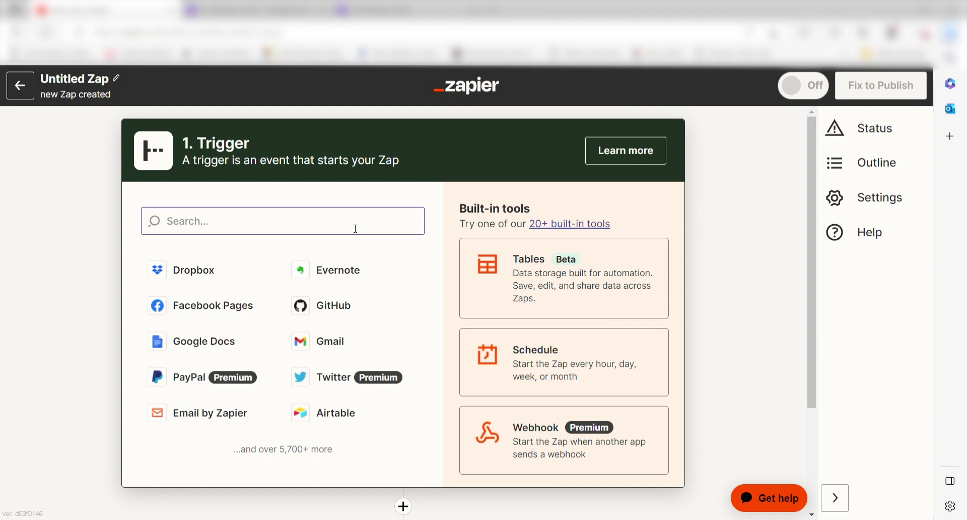
{"action": "left_click", "coordinate": [401, 222]}
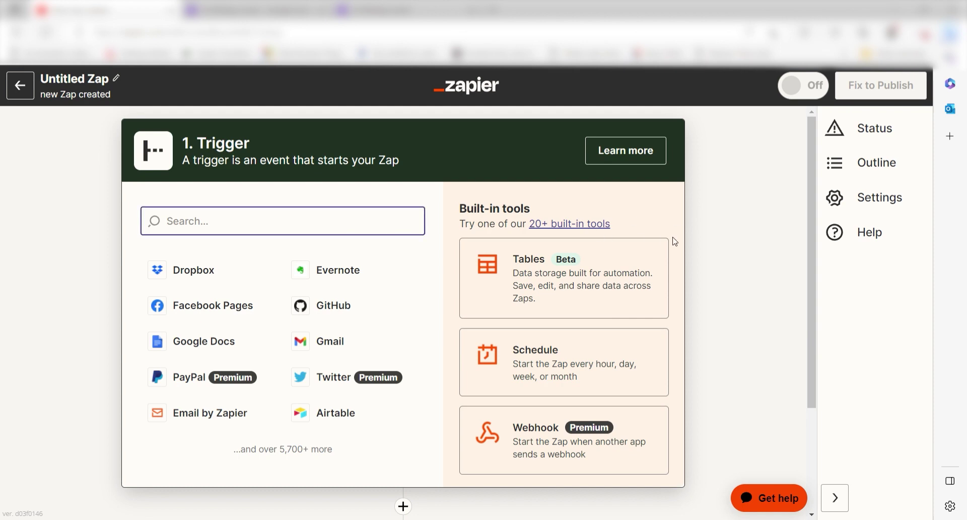
{"action": "type", "text": "google forms"}
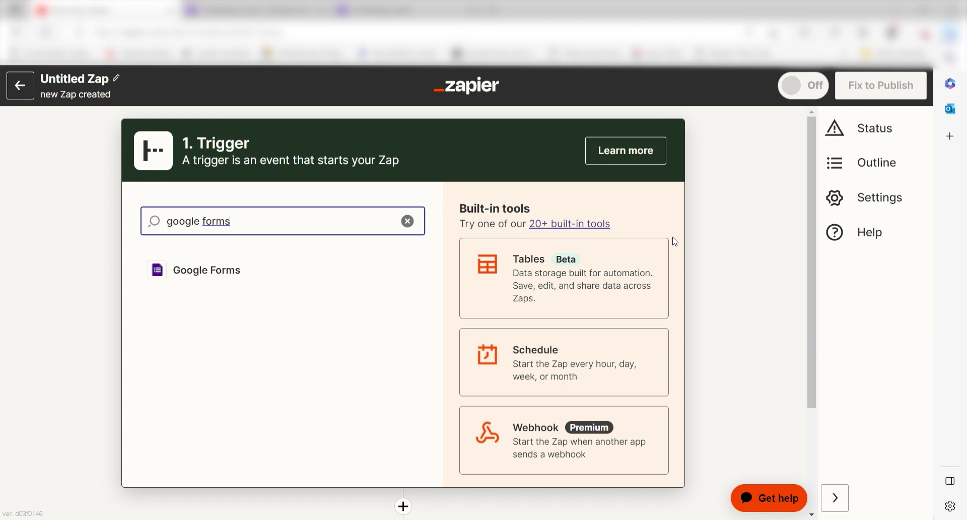
{"action": "left_click", "coordinate": [282, 272]}
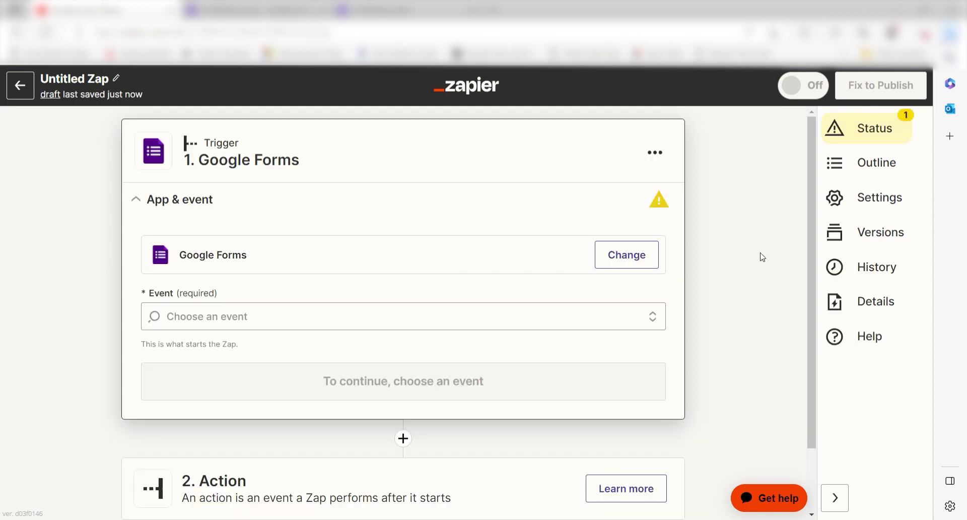
{"action": "left_click", "coordinate": [653, 317]}
{"action": "left_click", "coordinate": [549, 274]}
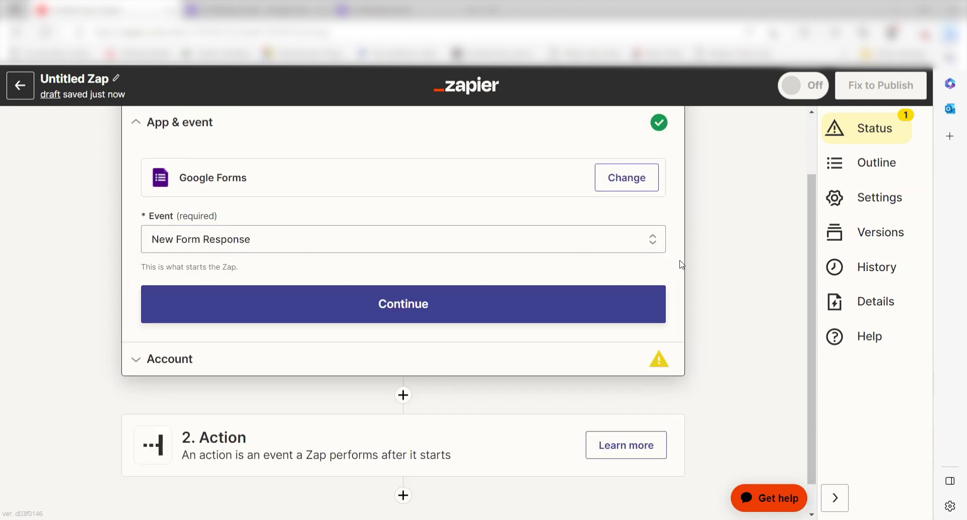
Allow Zapier access to the Google account so Google Forms is connected to the trigger.
{"action": "left_click", "coordinate": [557, 309]}
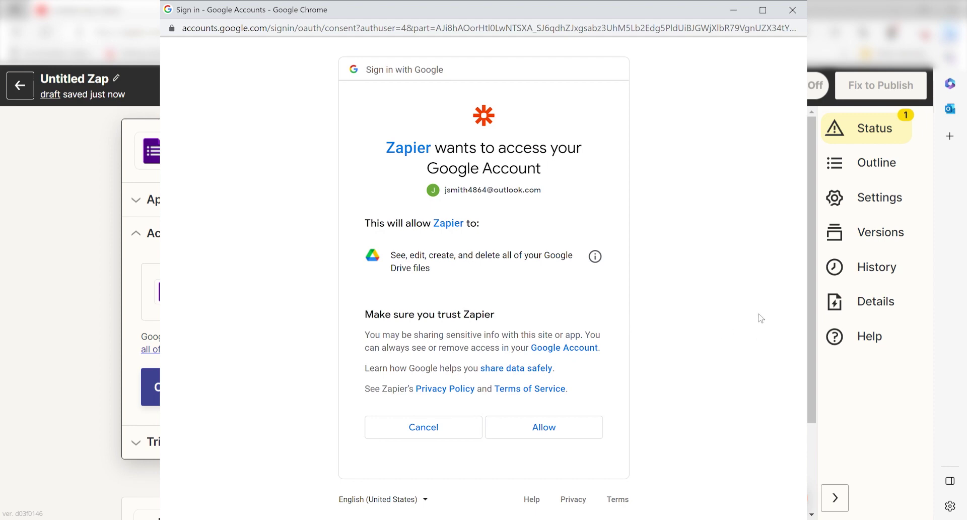
{"action": "left_click", "coordinate": [544, 427]}
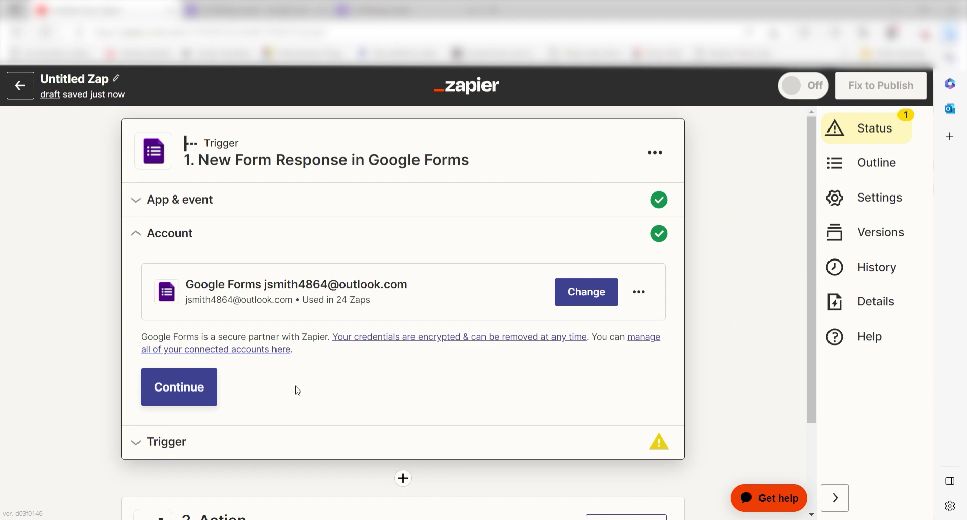
Set the trigger's Form to AI Writing Coach.
{"action": "left_click", "coordinate": [197, 393]}
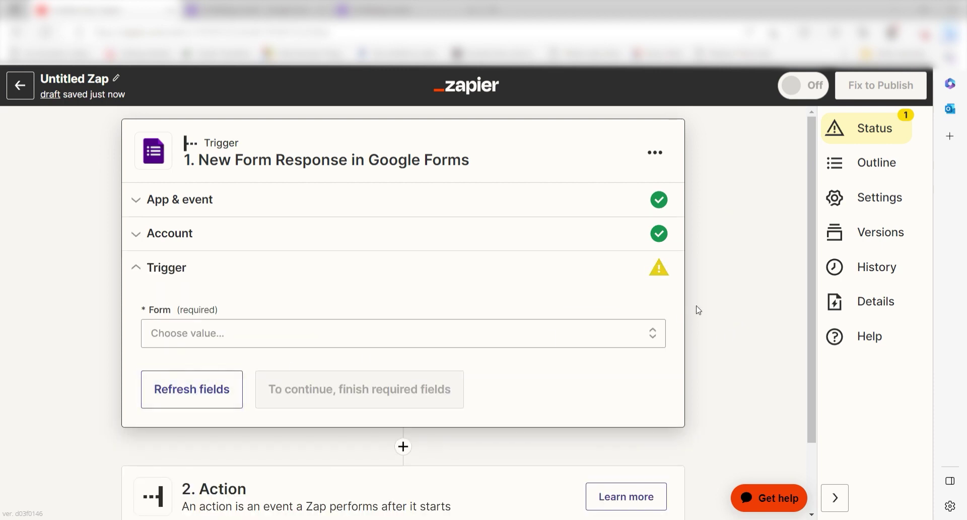
{"action": "left_click", "coordinate": [605, 333]}
{"action": "left_click", "coordinate": [409, 481]}
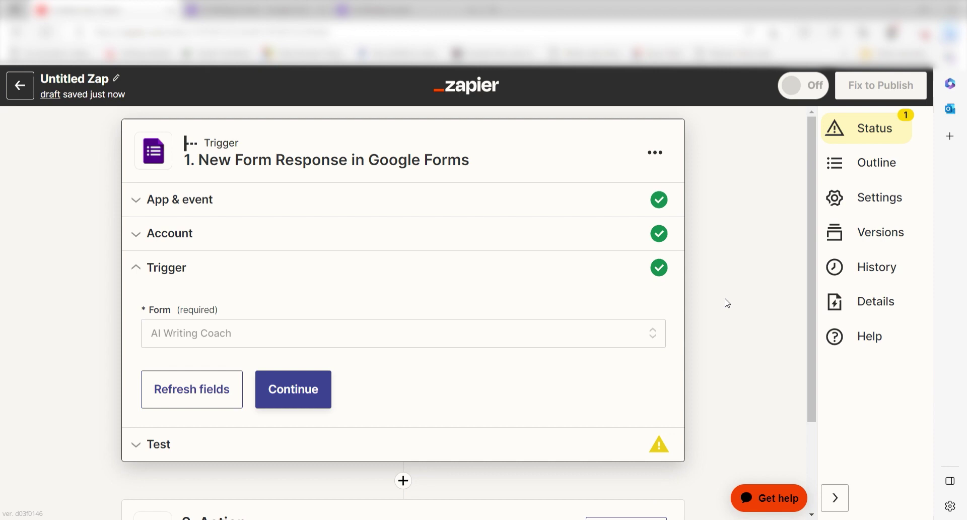
Test the trigger to pull in sample Form Response A.
{"action": "left_click", "coordinate": [314, 389]}
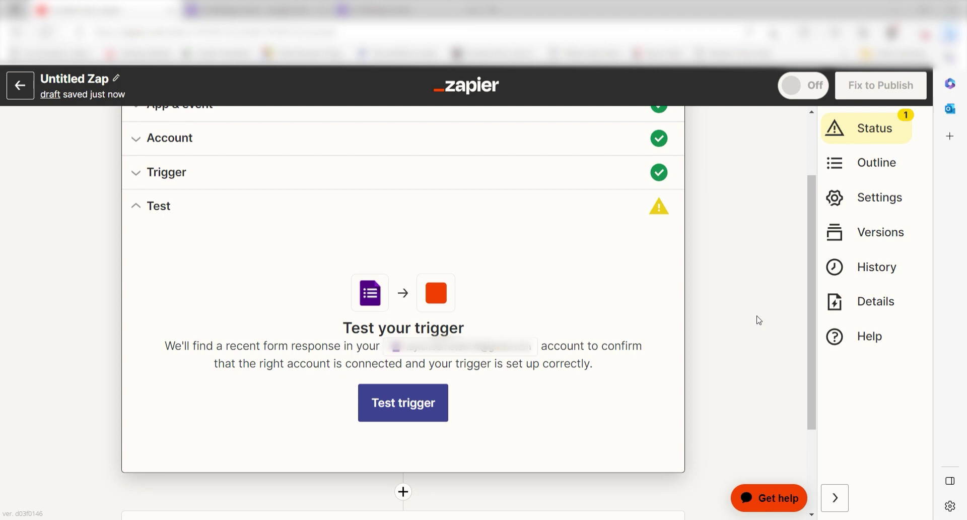
{"action": "left_click", "coordinate": [408, 405]}
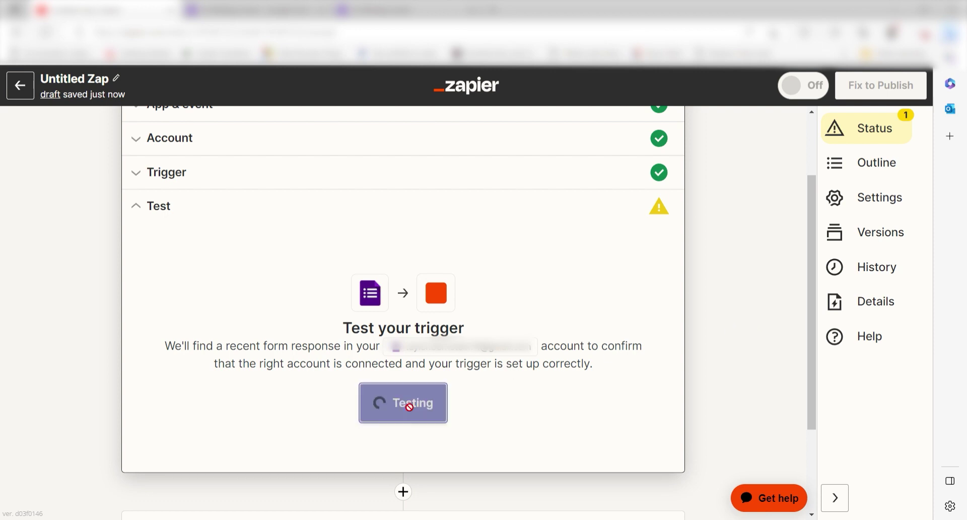
{"action": "left_click_drag", "start_coordinate": [817, 234], "coordinate": [810, 315]}
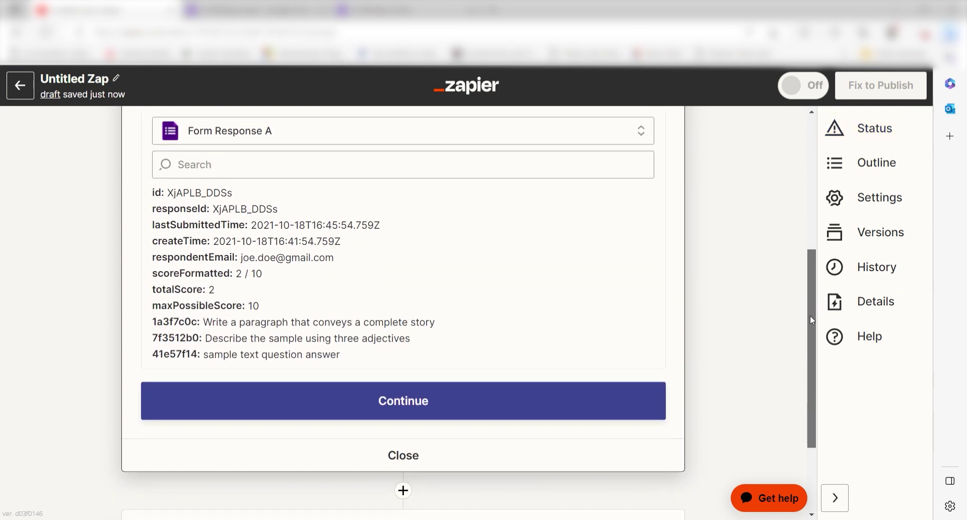
Add an OpenAI action step with the Send Prompt event.
{"action": "left_click", "coordinate": [511, 398]}
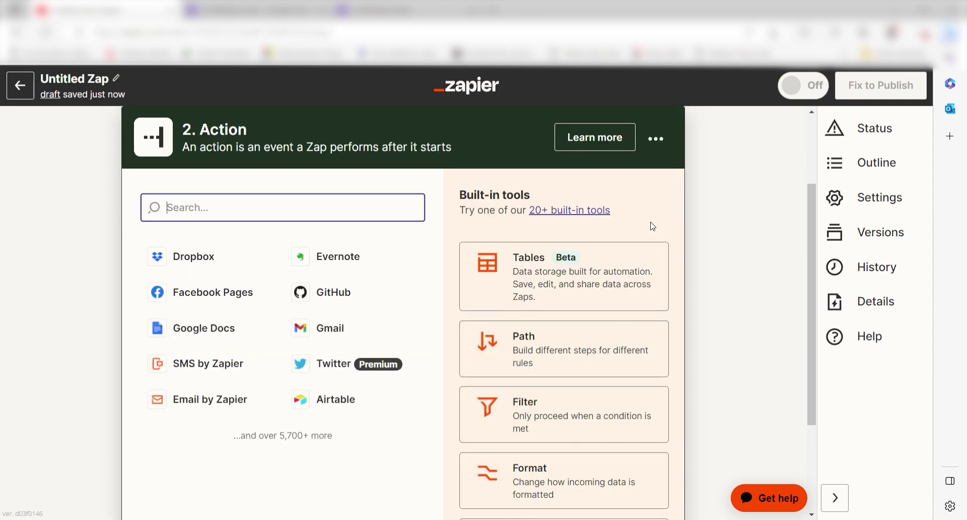
{"action": "type", "text": "openai"}
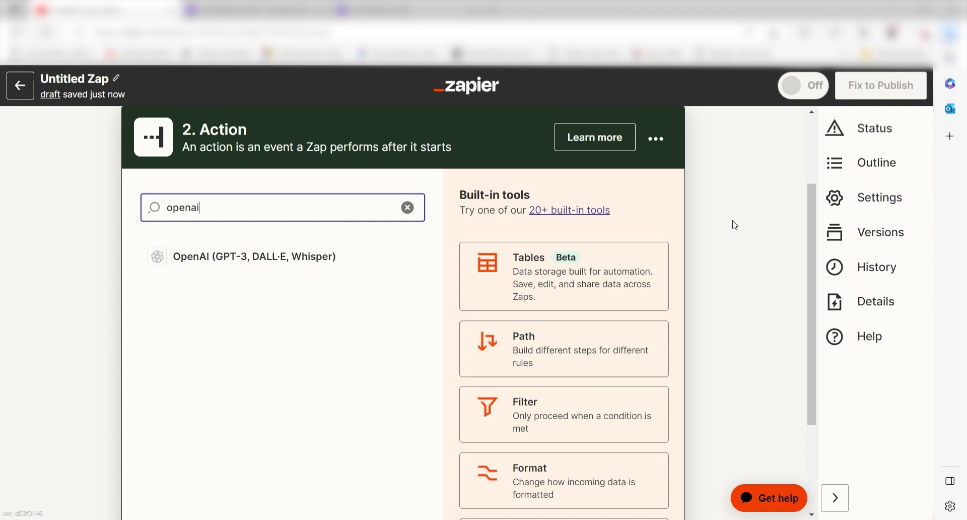
{"action": "left_click", "coordinate": [347, 258]}
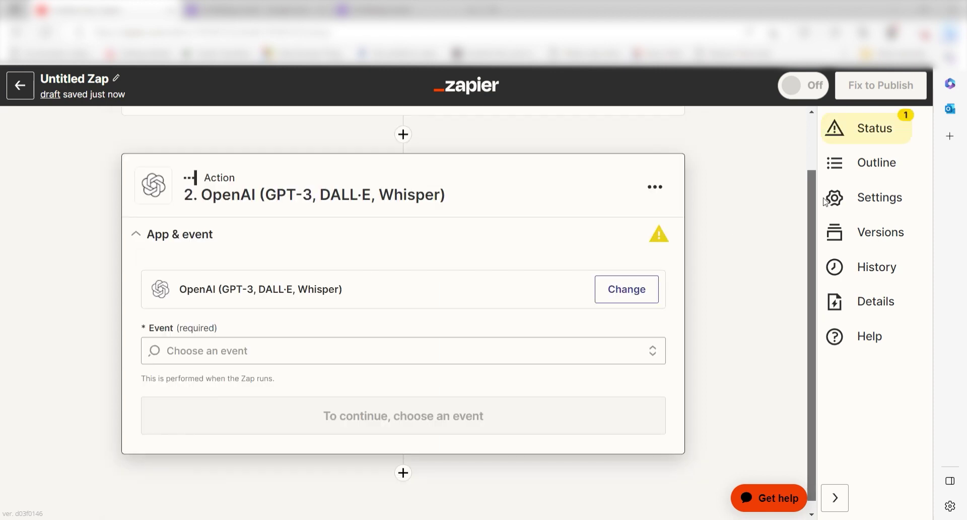
{"action": "left_click", "coordinate": [649, 339]}
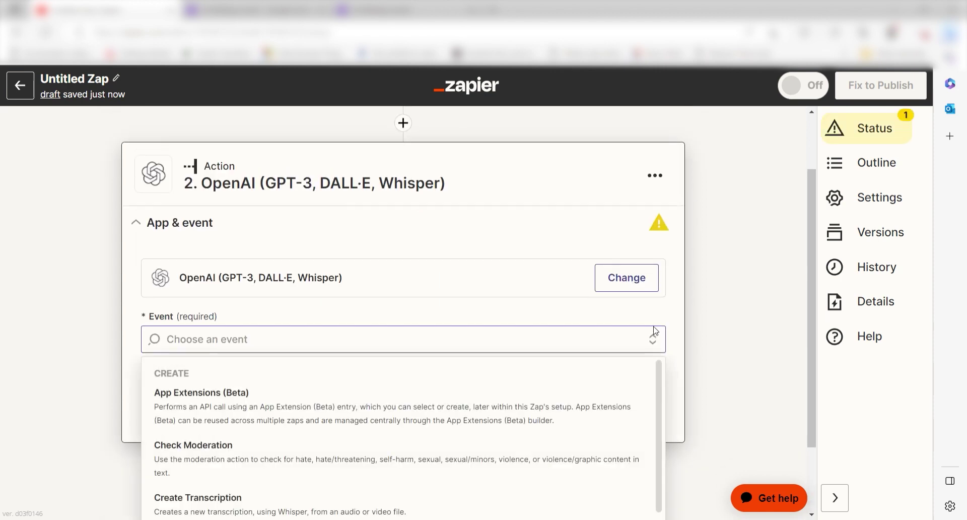
{"action": "scroll", "coordinate": [273, 501], "scroll_direction": "down", "scroll_amount": 3}
{"action": "left_click", "coordinate": [272, 501]}
{"action": "left_click", "coordinate": [606, 391]}
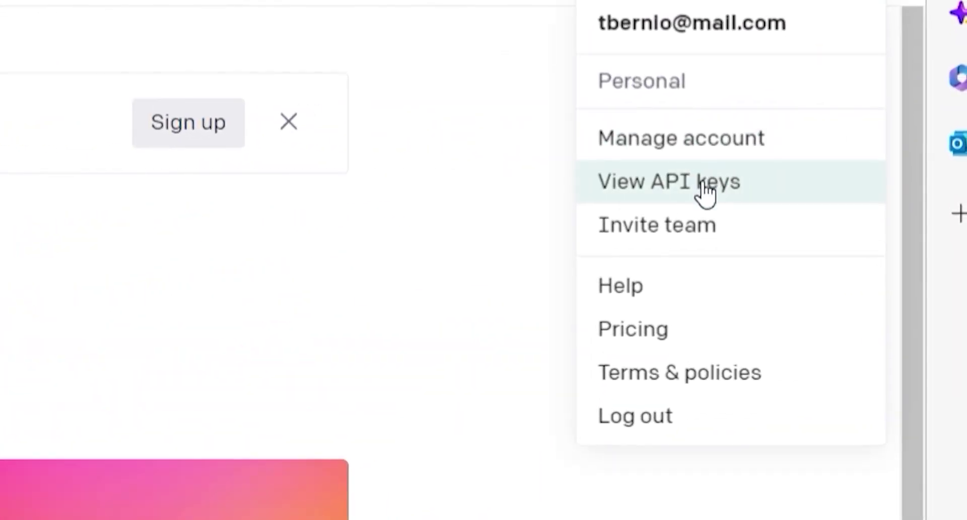
Create a new OpenAI secret API key and copy it.
{"action": "left_click", "coordinate": [711, 182]}
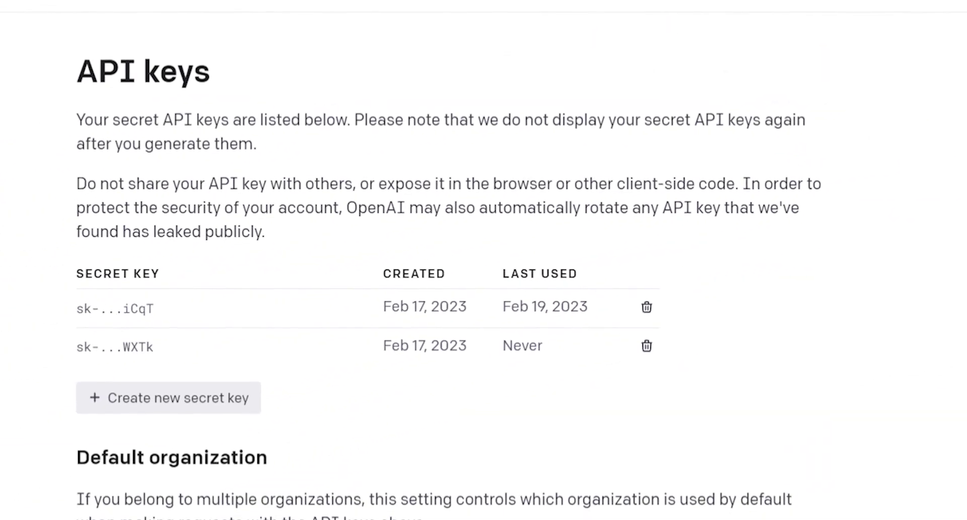
{"action": "left_click", "coordinate": [210, 393]}
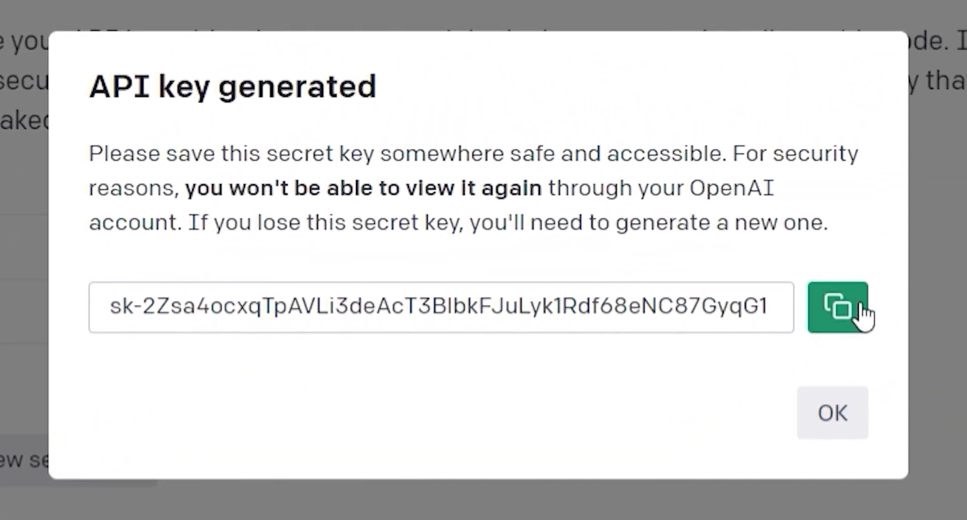
{"action": "left_click", "coordinate": [904, 284]}
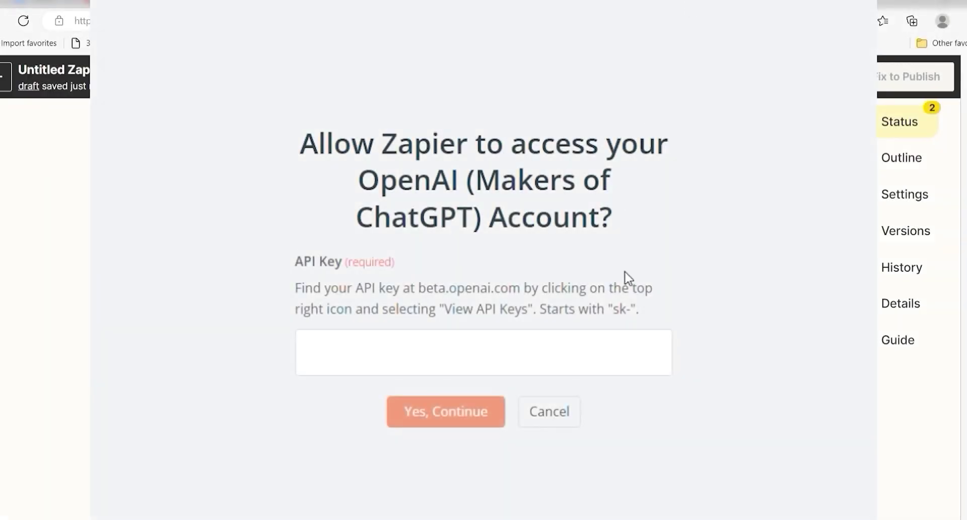
Connect the OpenAI account in Zapier by pasting the new secret API key.
{"action": "left_click", "coordinate": [563, 358]}
{"action": "key", "text": "ctrl+v"}
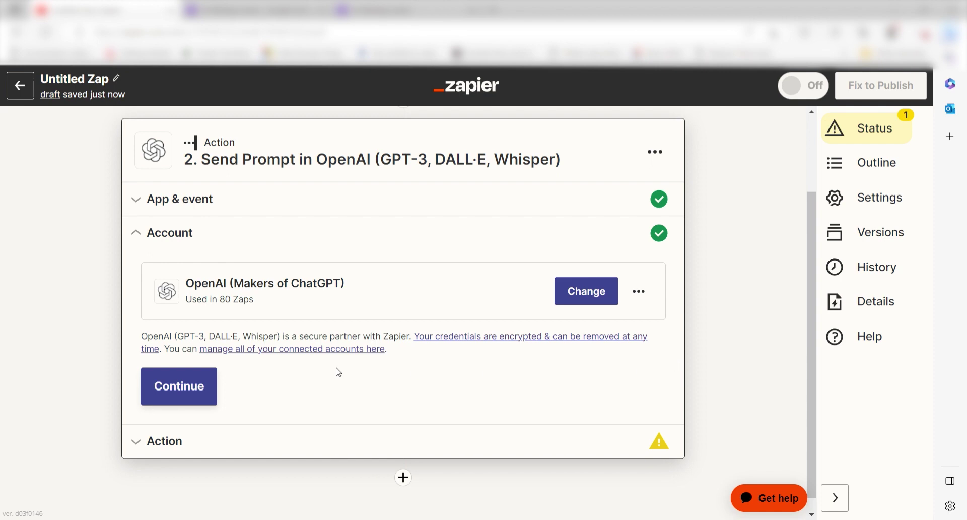
{"action": "left_click", "coordinate": [212, 383]}
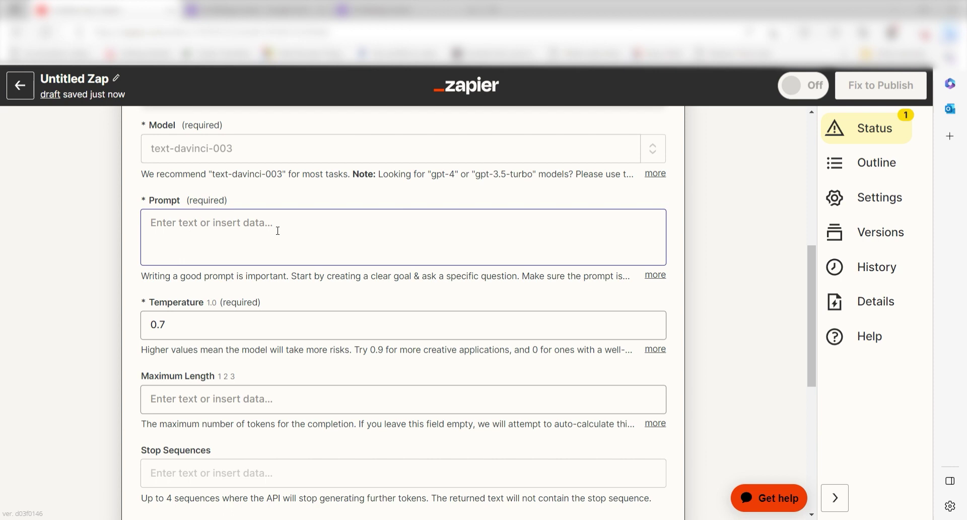
Begin the prompt with 'I want you to act as my writing coach. The writing challenge I have been given is' plus the prompt-for-the-day pill.
{"action": "left_click", "coordinate": [277, 230]}
{"action": "type", "text": "I want you to act "}
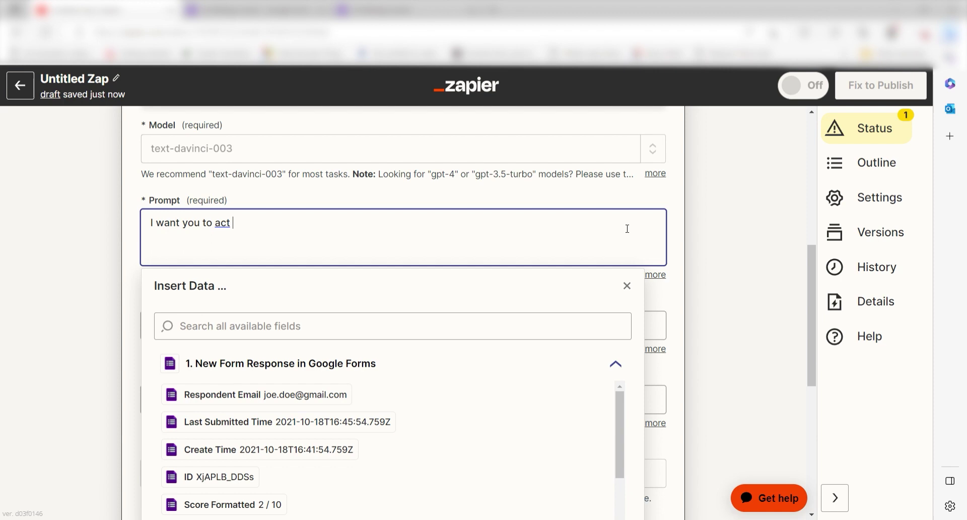
{"action": "type", "text": "as my writing coach.  The writing challen"}
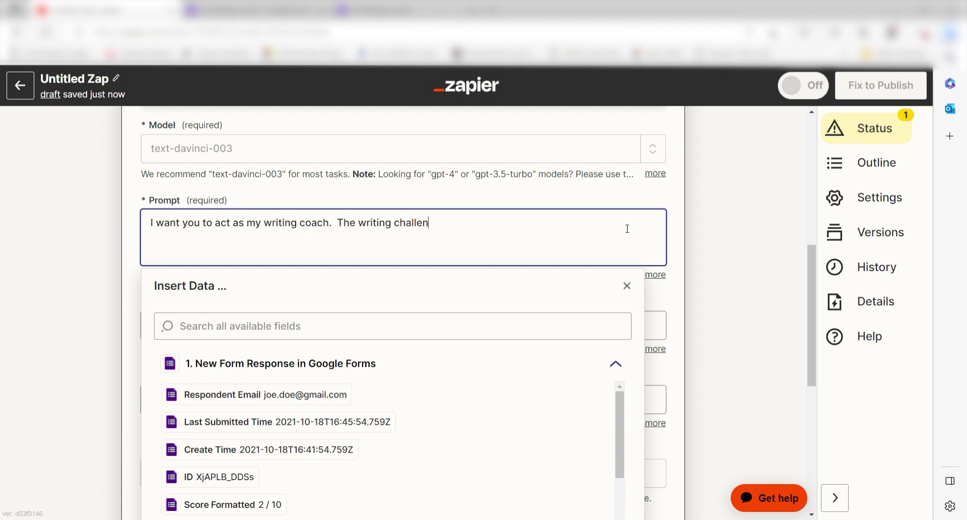
{"action": "type", "text": "ge I have been given is"}
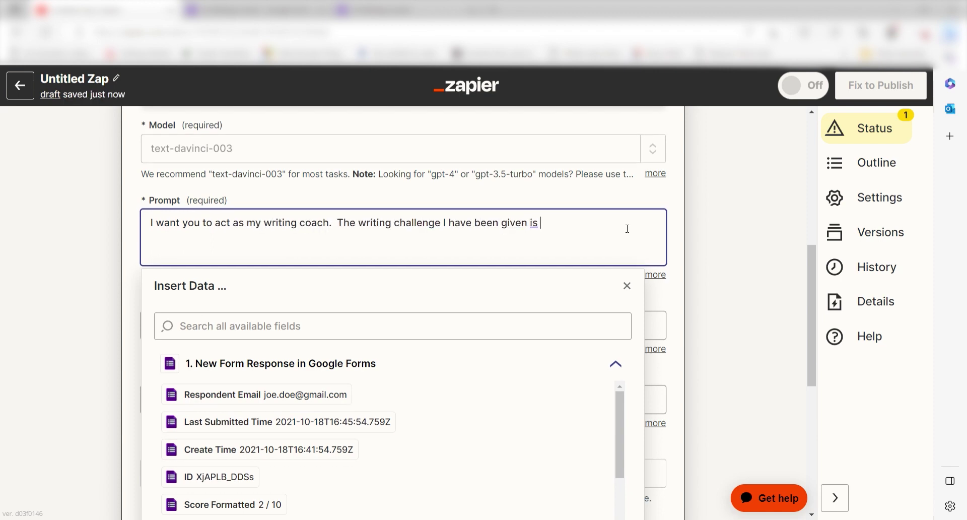
{"action": "scroll", "coordinate": [308, 459], "scroll_direction": "down", "scroll_amount": 5}
{"action": "left_click", "coordinate": [308, 460]}
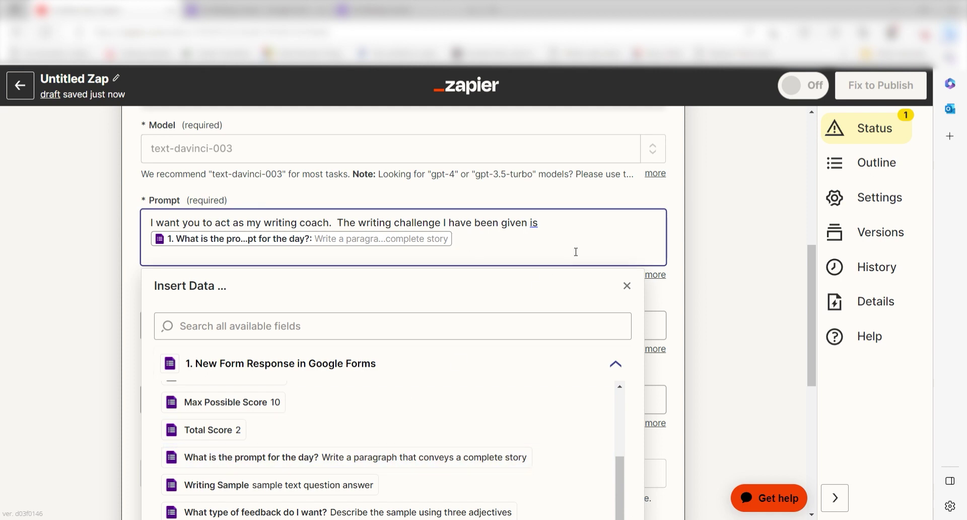
Continue the prompt with 'I want you to' + feedback-type pill and 'based off of this writing sample' + Writing Sample pill.
{"action": "type", "text": "I want you to"}
{"action": "scroll", "coordinate": [575, 250], "scroll_direction": "down", "scroll_amount": 2}
{"action": "left_click", "coordinate": [326, 388]}
{"action": "scroll", "coordinate": [679, 299], "scroll_direction": "up", "scroll_amount": 1}
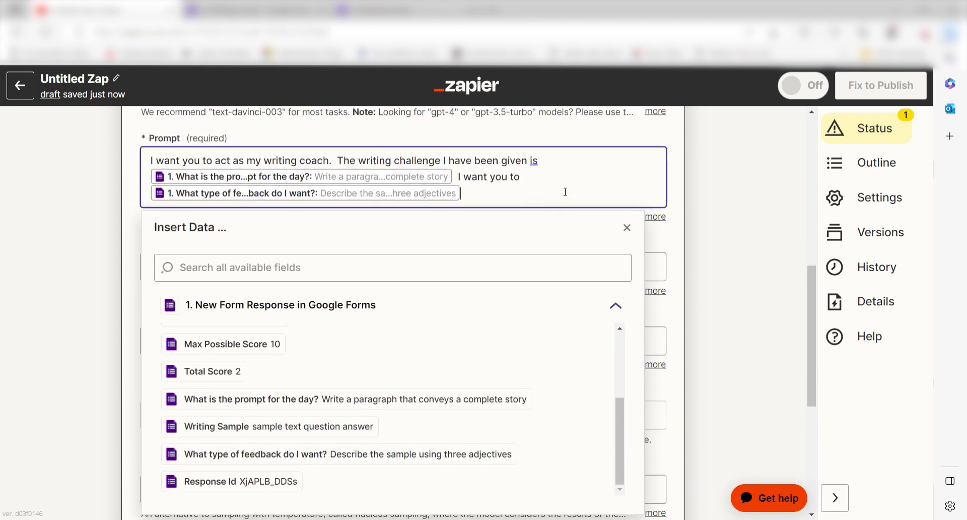
{"action": "type", "text": "based off of this wr"}
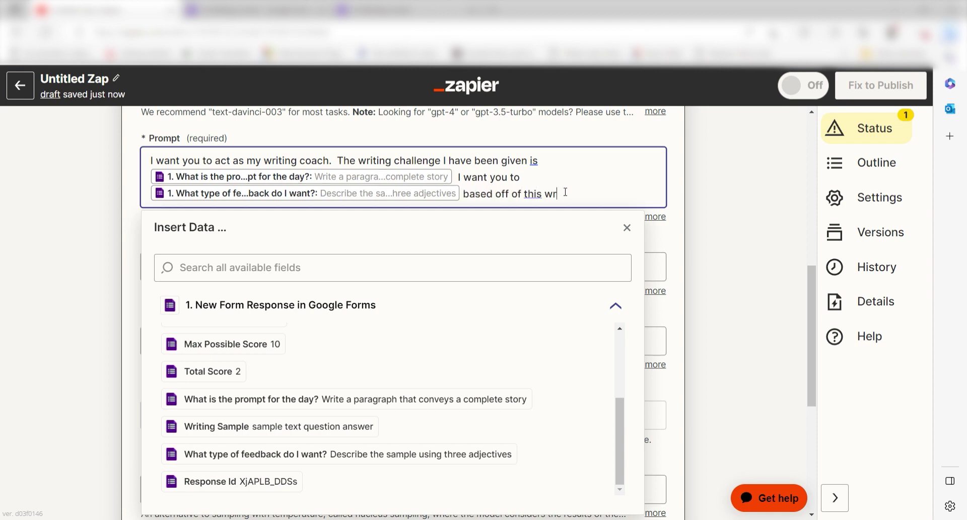
{"action": "type", "text": "iting sample"}
{"action": "left_click", "coordinate": [345, 427]}
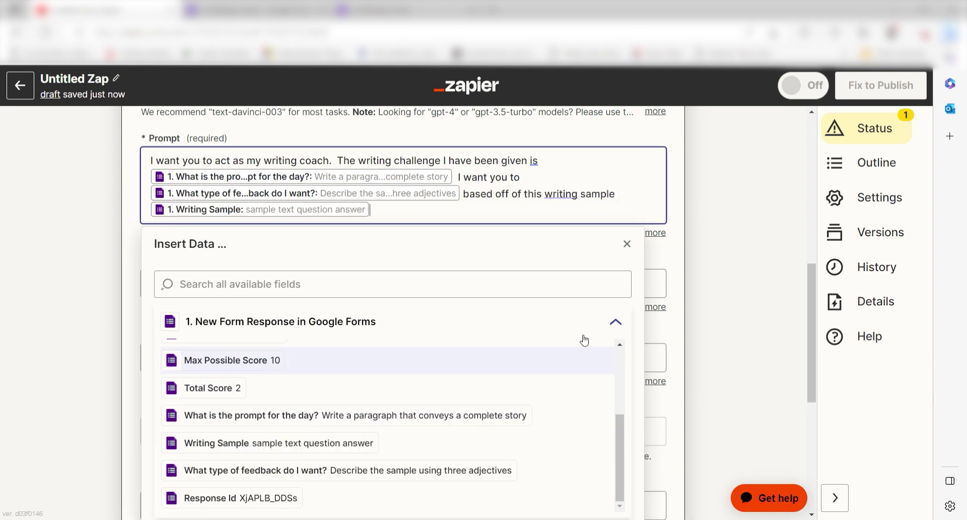
{"action": "left_click", "coordinate": [713, 264]}
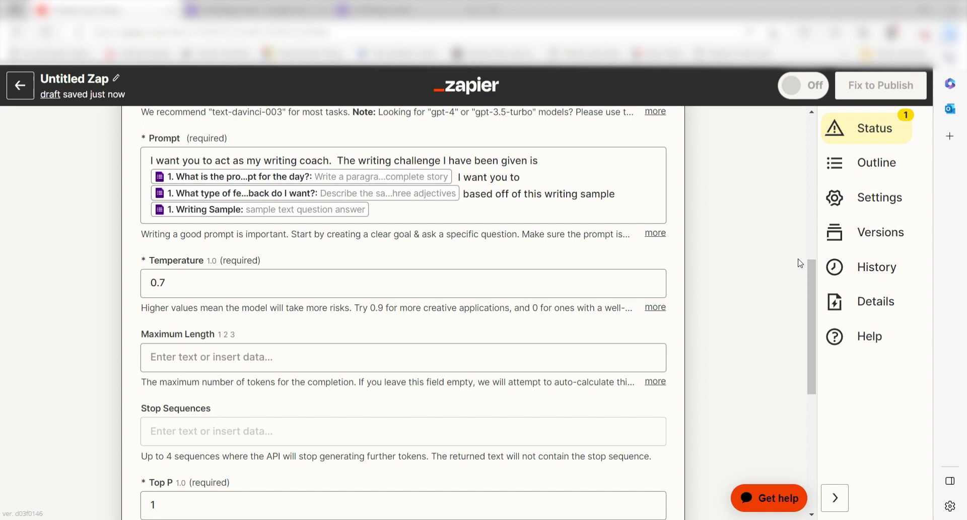
{"action": "left_click_drag", "start_coordinate": [813, 267], "coordinate": [808, 390]}
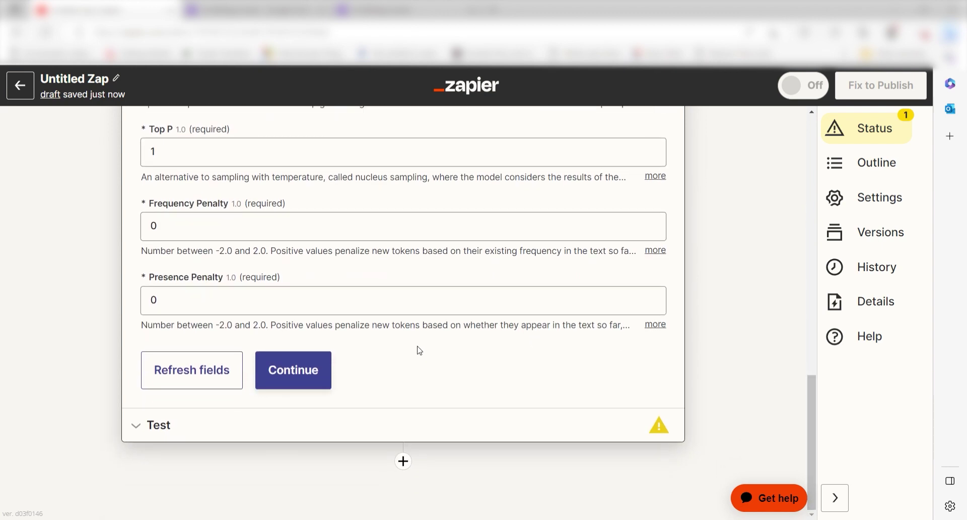
Test the OpenAI step to generate writing feedback, then add a third step.
{"action": "left_click", "coordinate": [311, 368]}
{"action": "left_click", "coordinate": [307, 414]}
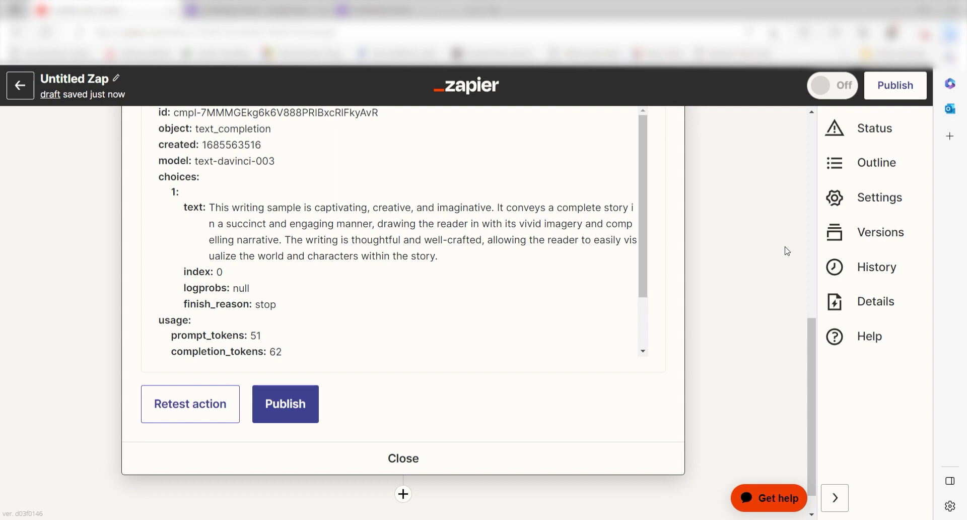
{"action": "scroll", "coordinate": [776, 300], "scroll_direction": "down", "scroll_amount": 1}
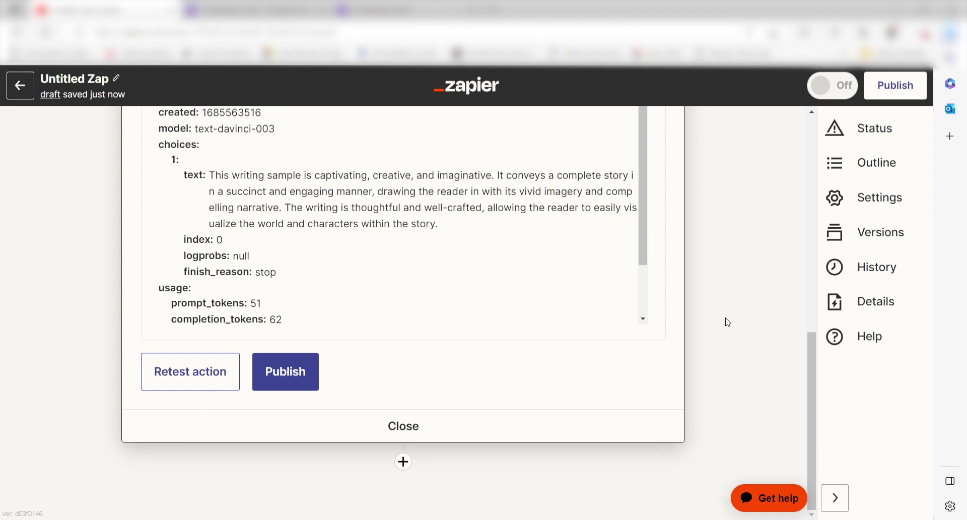
{"action": "left_click", "coordinate": [403, 461]}
Make step 3 a Notion Create Page action with the connected account and LEARN ZAPIER as parent page.
{"action": "type", "text": "notion"}
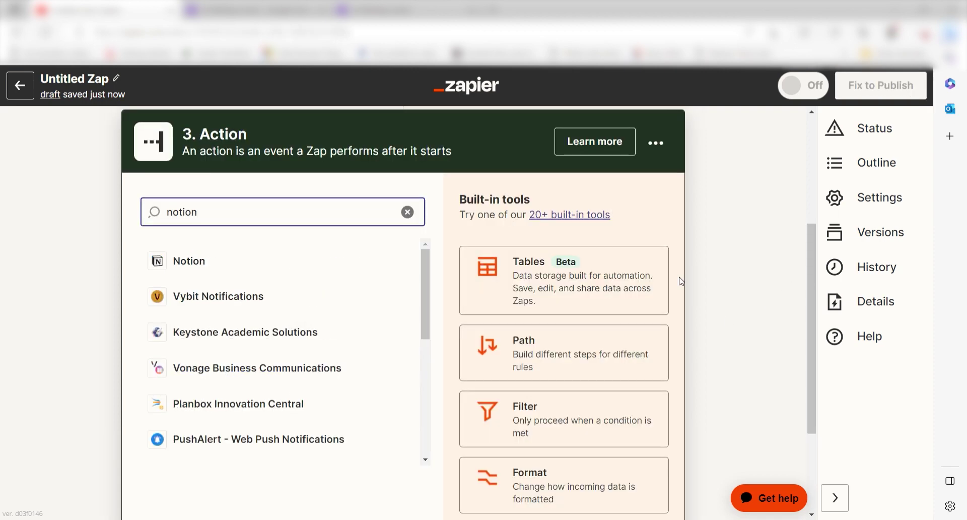
{"action": "key", "text": "Return"}
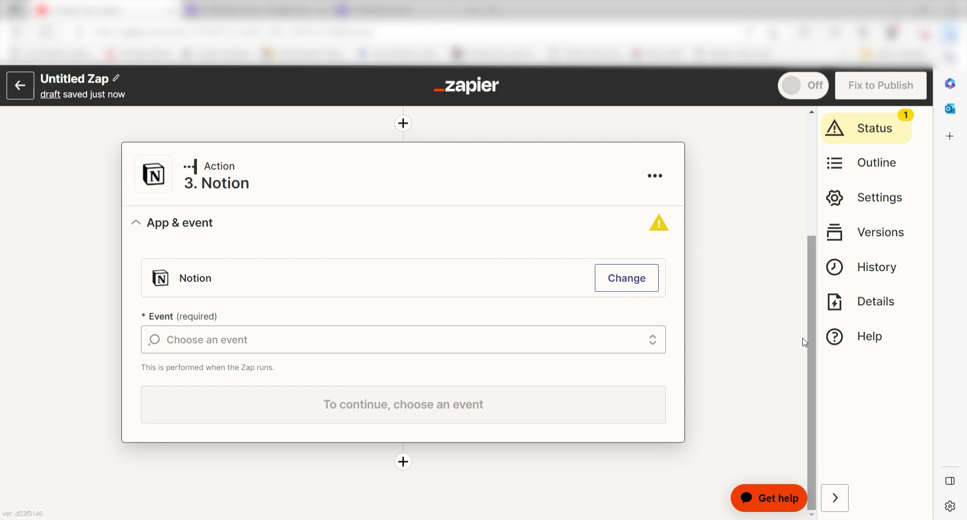
{"action": "left_click", "coordinate": [255, 398]}
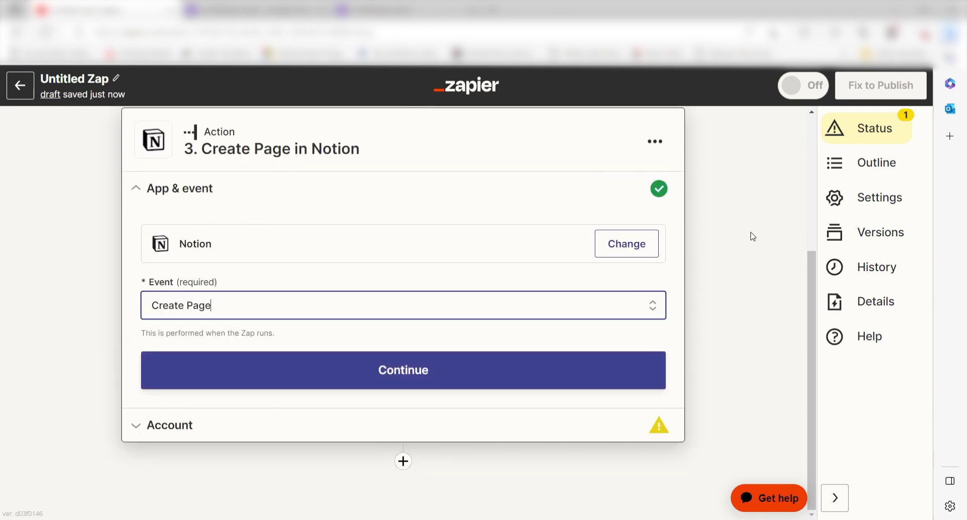
{"action": "left_click", "coordinate": [567, 369]}
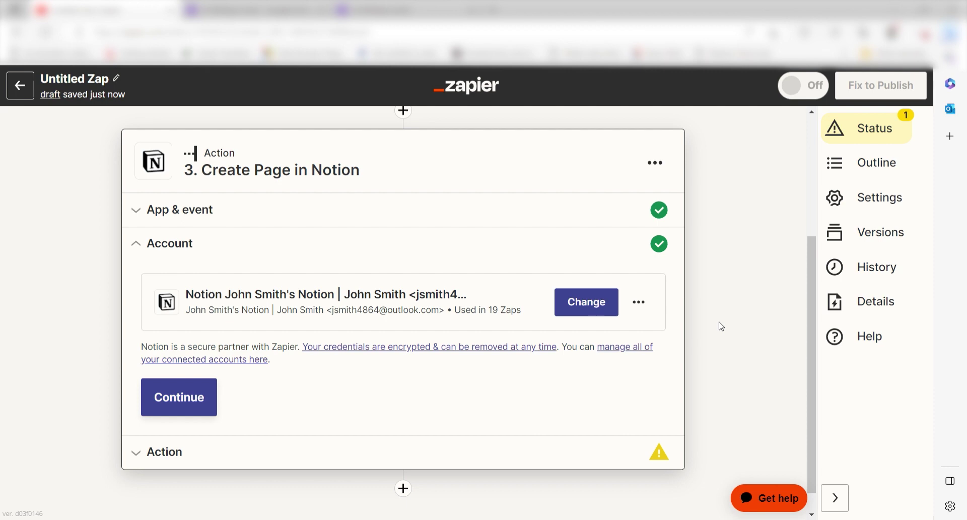
{"action": "left_click", "coordinate": [179, 397]}
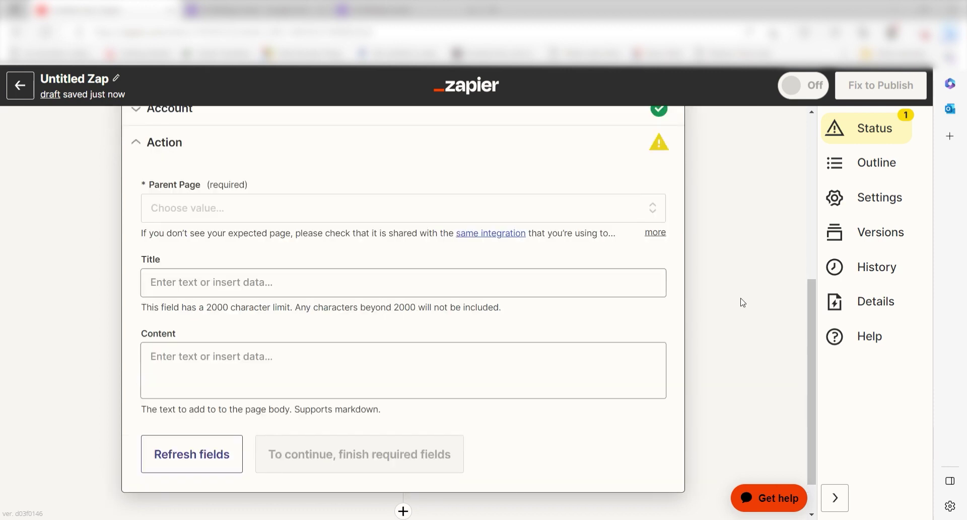
{"action": "left_click", "coordinate": [612, 206]}
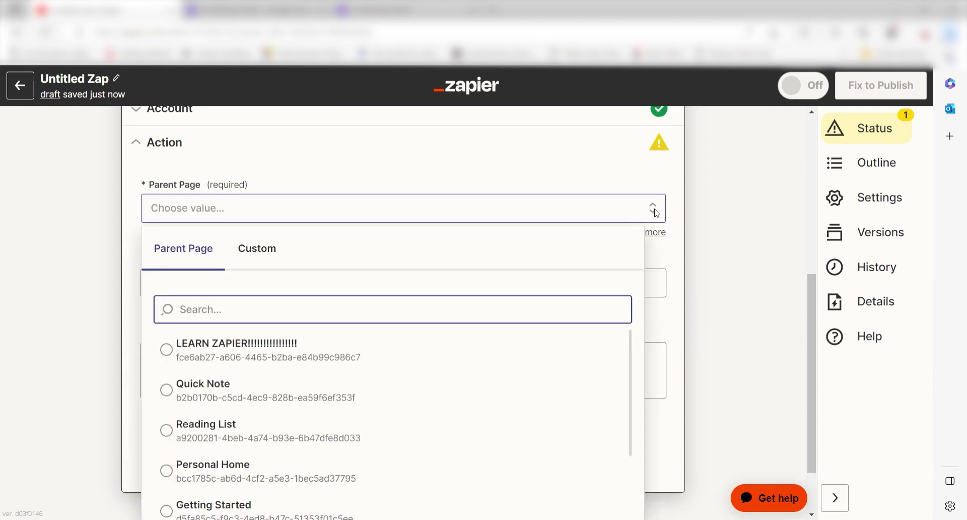
{"action": "left_click", "coordinate": [355, 352]}
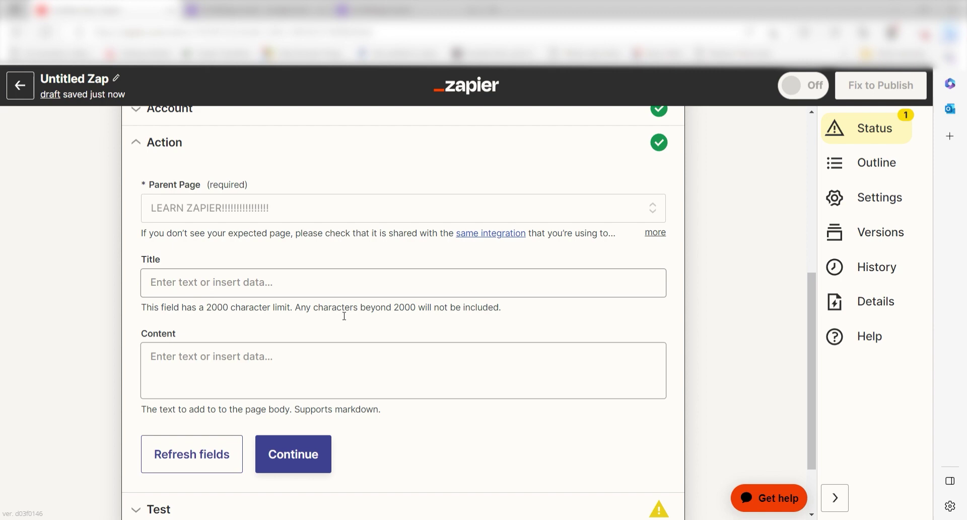
Title the Notion page 'Writing prompt'.
{"action": "left_click", "coordinate": [330, 291]}
{"action": "type", "text": "Writing prompt"}
{"action": "key", "text": "Escape"}
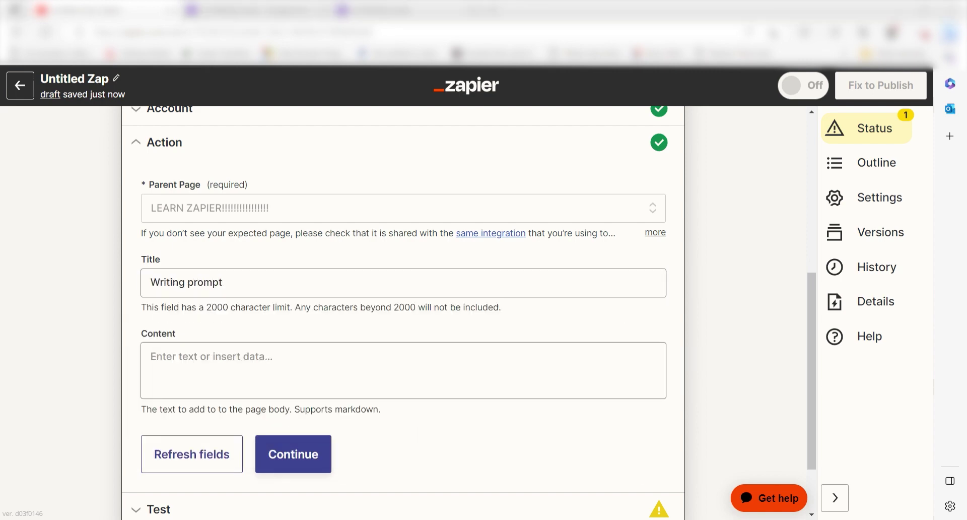
{"action": "left_click", "coordinate": [293, 453]}
Fill the page content with 'Feedback:' plus the OpenAI response, and 'Sample:' plus the Writing Sample answer.
{"action": "left_click", "coordinate": [579, 383]}
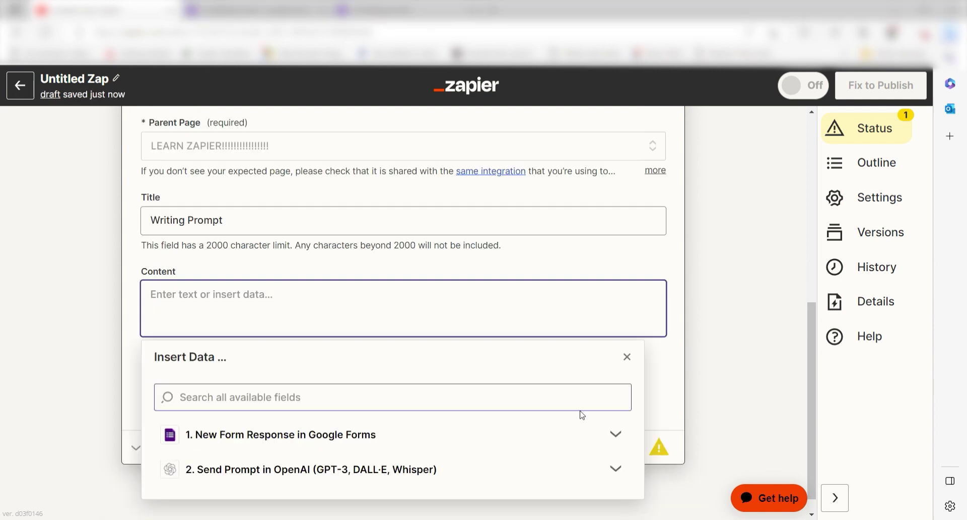
{"action": "type", "text": "Feedback:"}
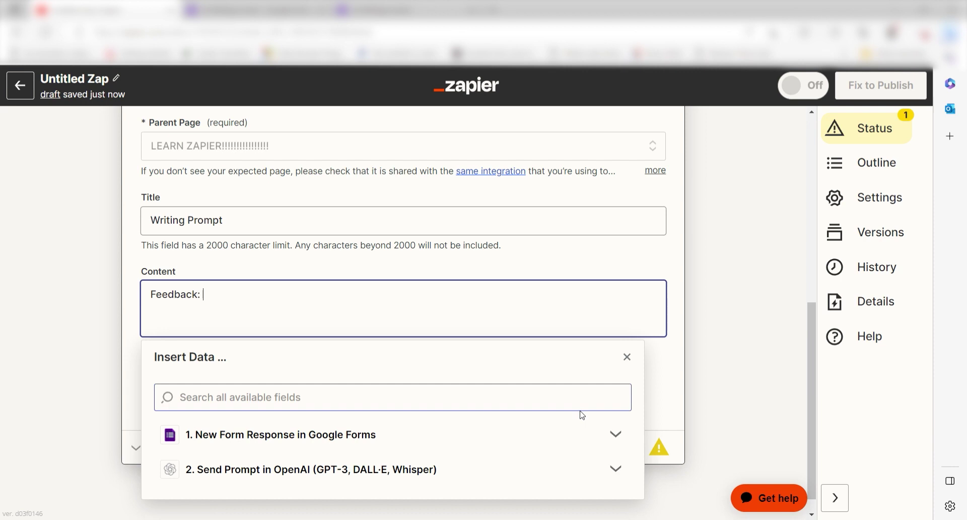
{"action": "left_click", "coordinate": [334, 469]}
{"action": "left_click", "coordinate": [334, 473]}
{"action": "key", "text": "Return"}
{"action": "type", "text": "Sample"}
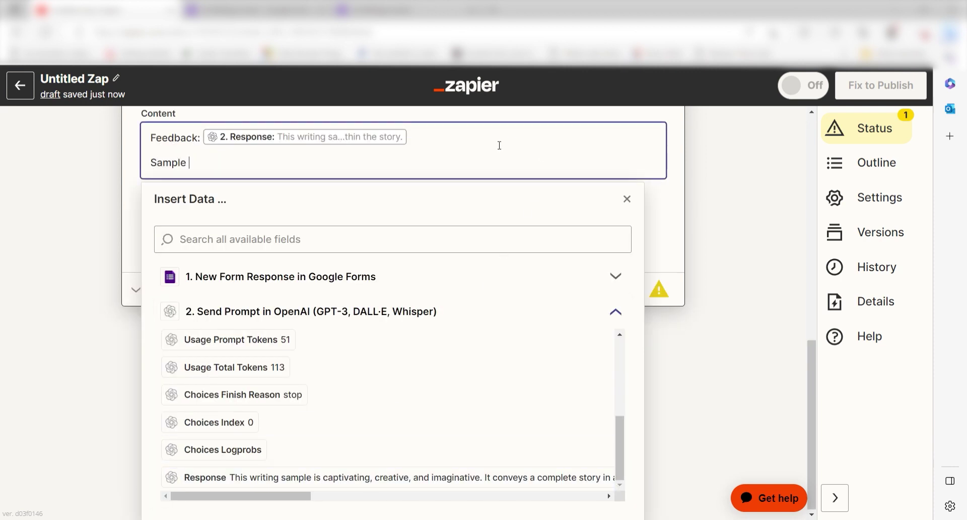
{"action": "type", "text": ":"}
{"action": "left_click", "coordinate": [308, 398]}
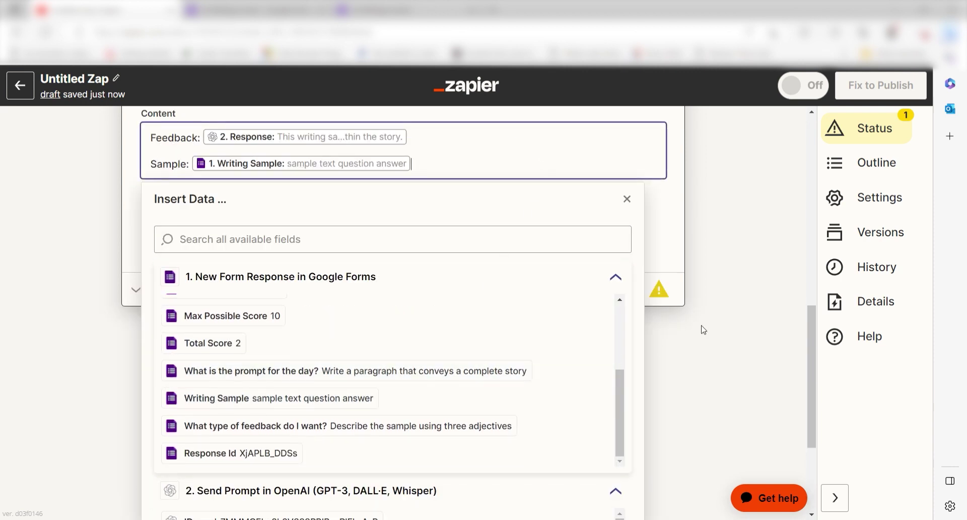
{"action": "left_click", "coordinate": [749, 292]}
Save the Notion page fields and send a Writing Prompt test page to Notion.
{"action": "left_click", "coordinate": [282, 375]}
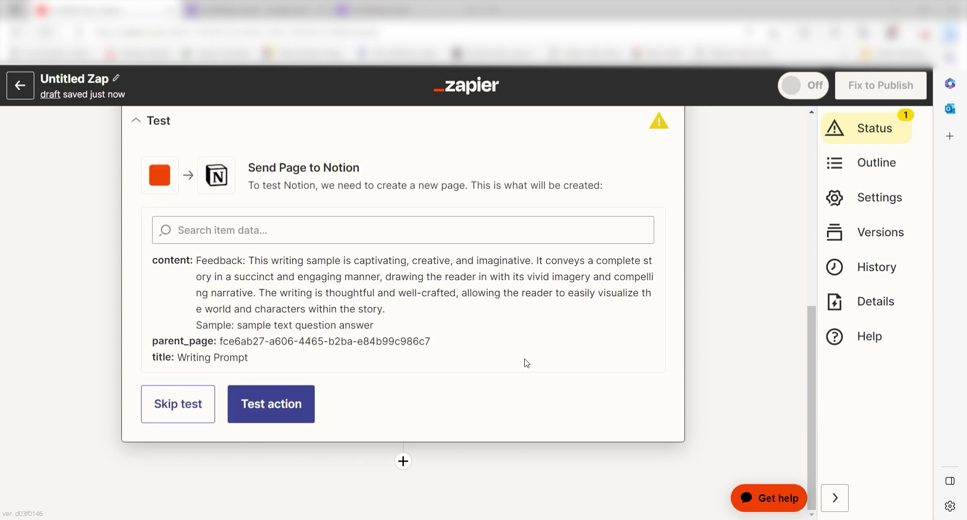
{"action": "left_click", "coordinate": [280, 403]}
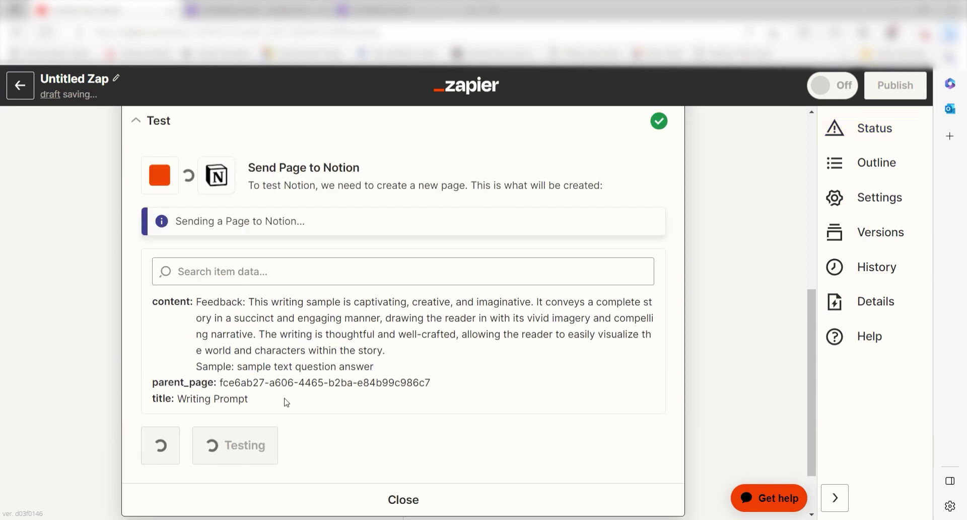